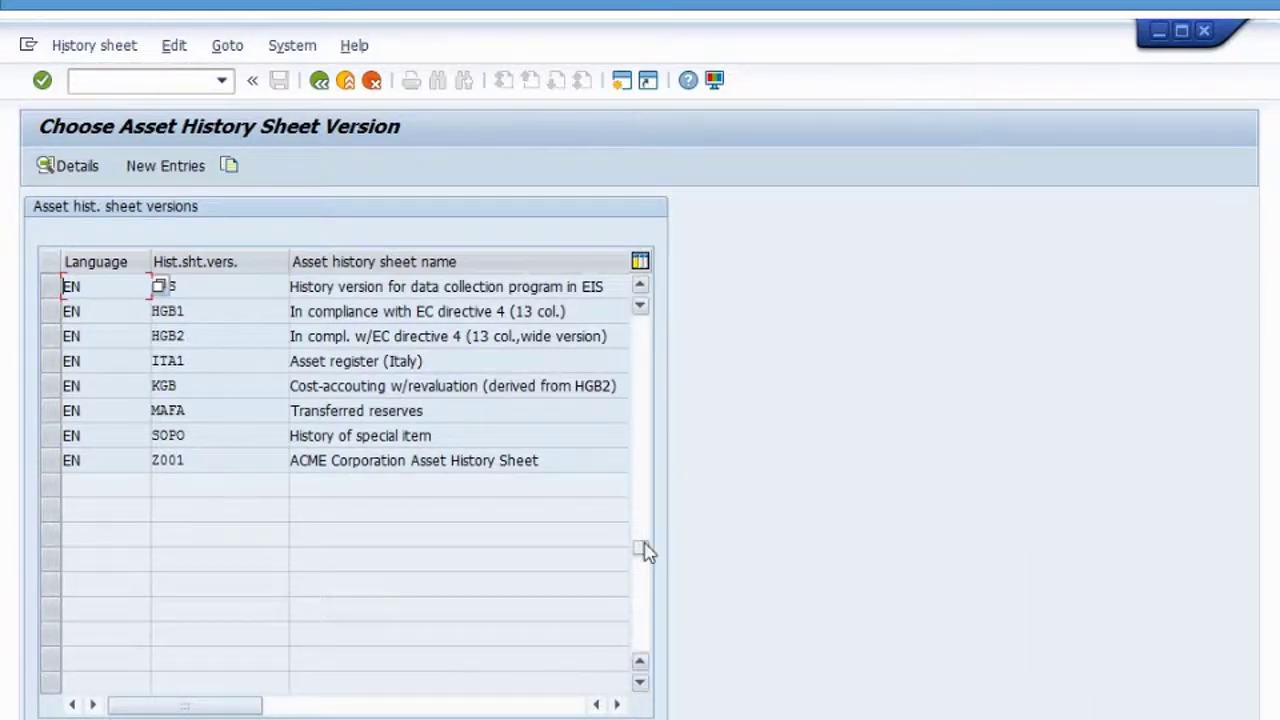
# Step: Select the Z001 history sheet version row and open its details to show its positions
pyautogui.click(206, 460)
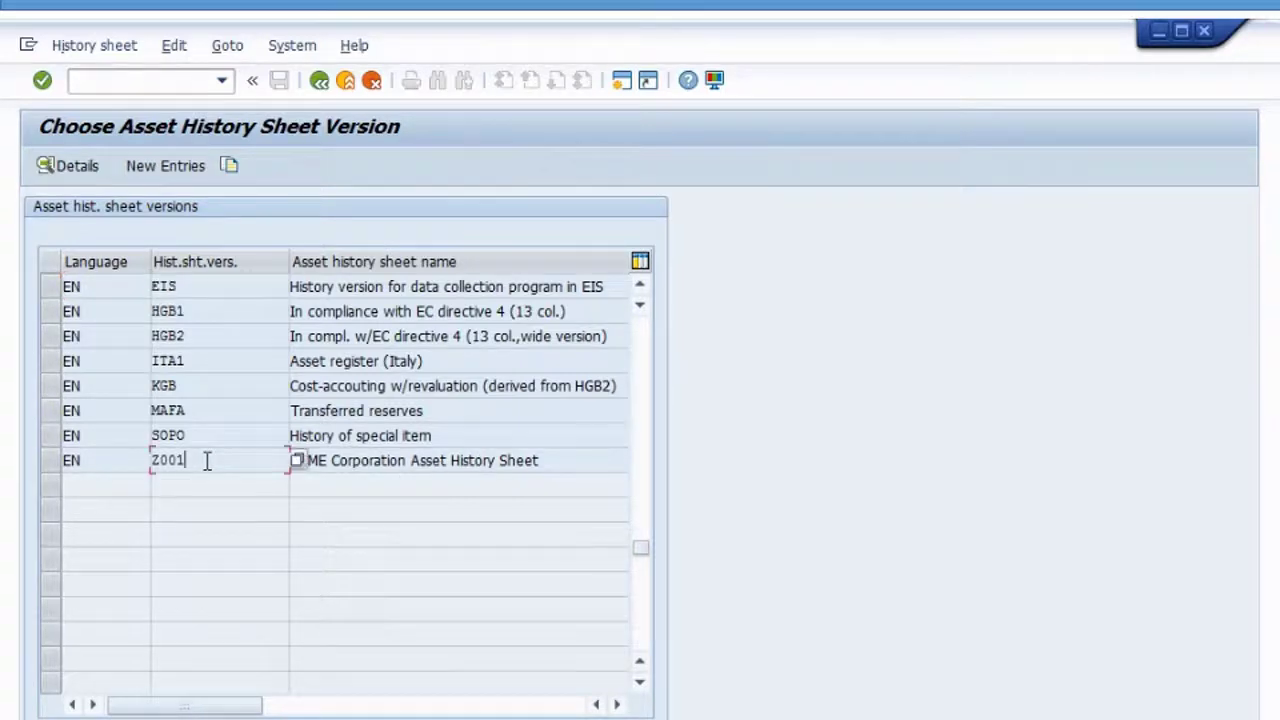
pyautogui.click(51, 467)
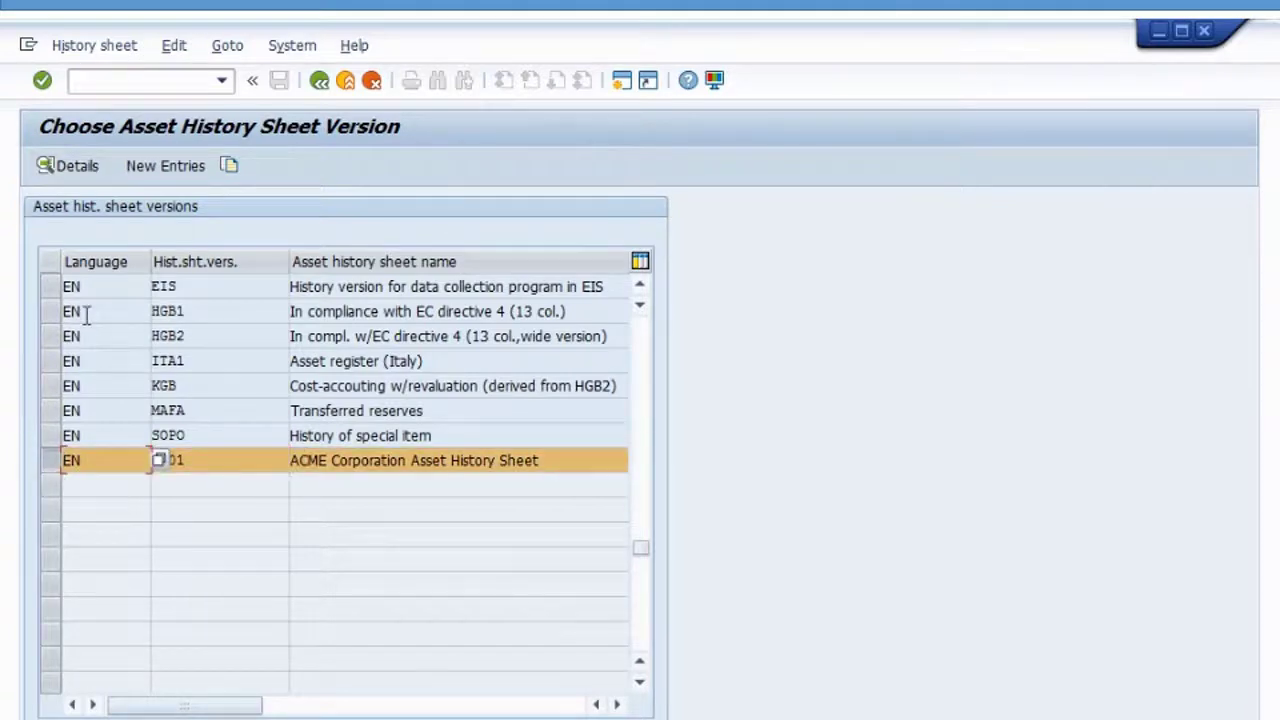
pyautogui.click(76, 172)
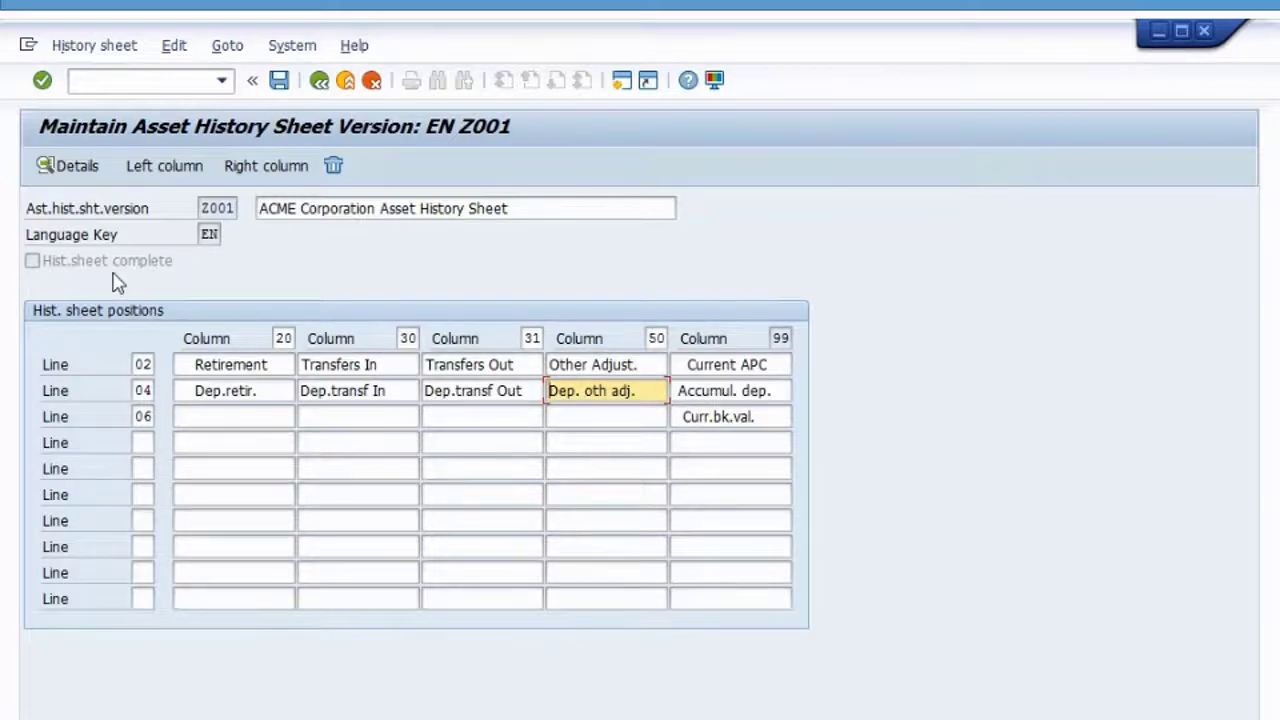
pyautogui.click(128, 275)
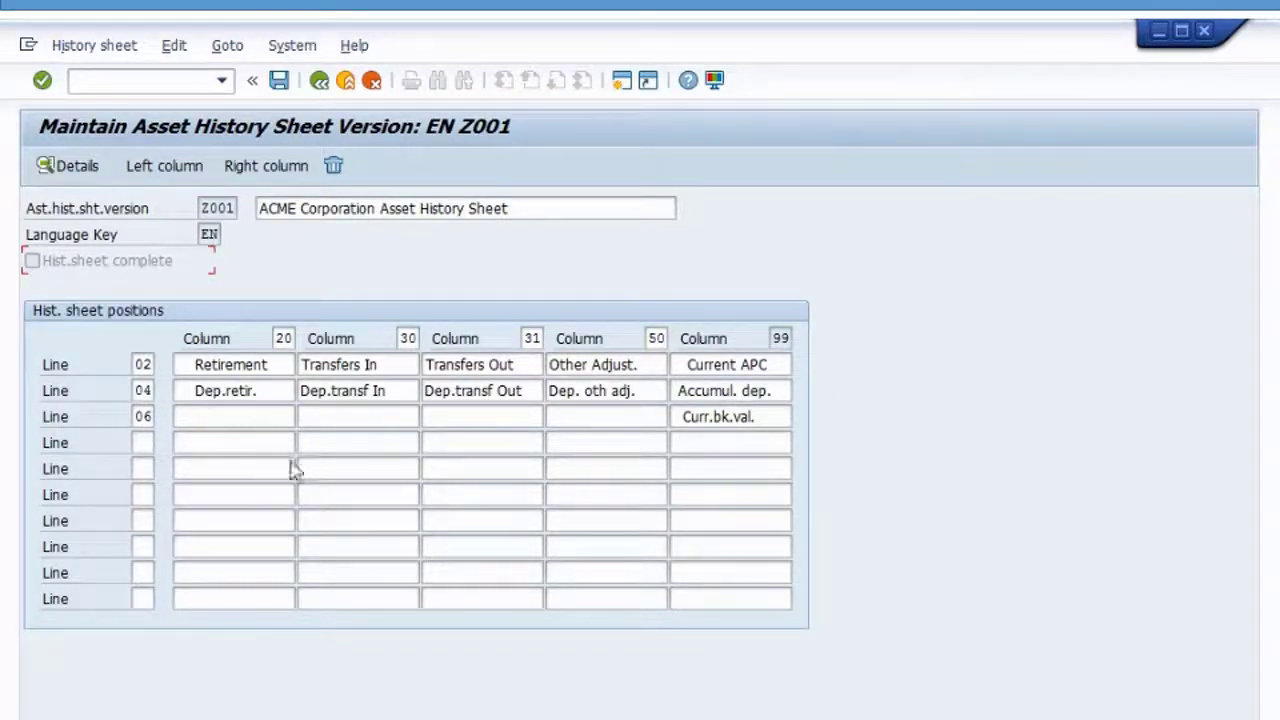
pyautogui.click(370, 366)
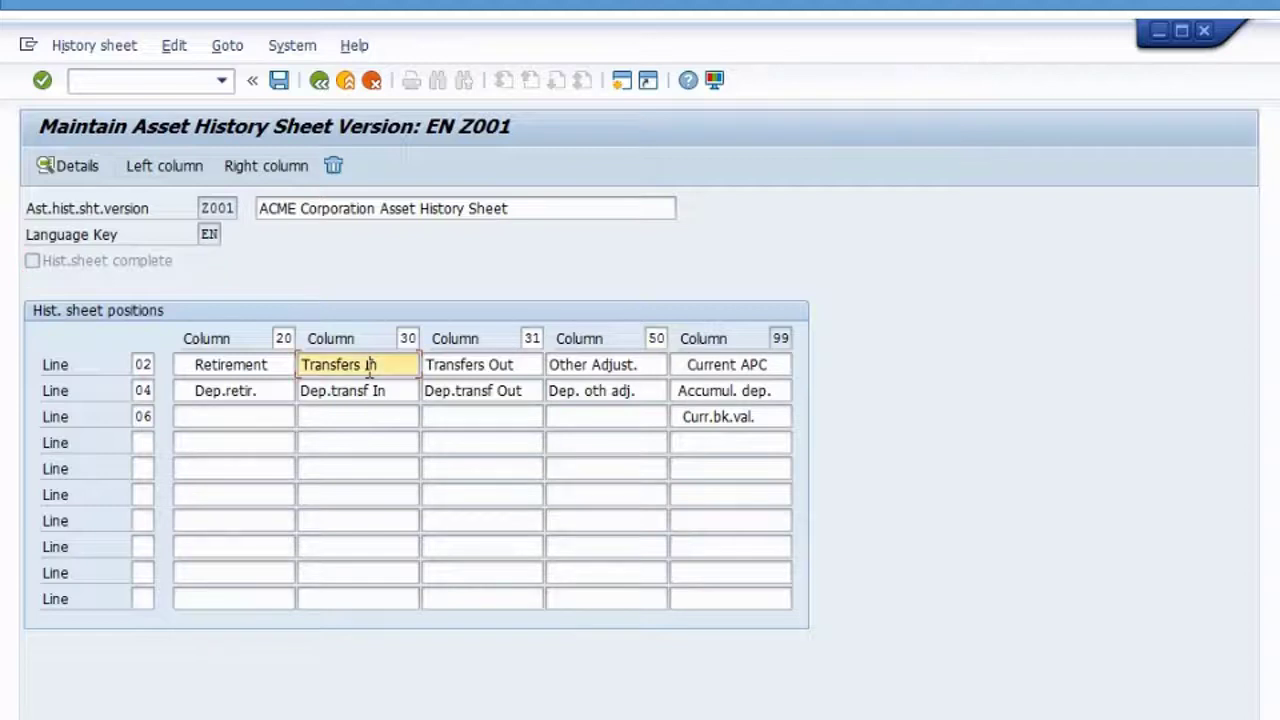
pyautogui.click(402, 388)
pyautogui.click(80, 270)
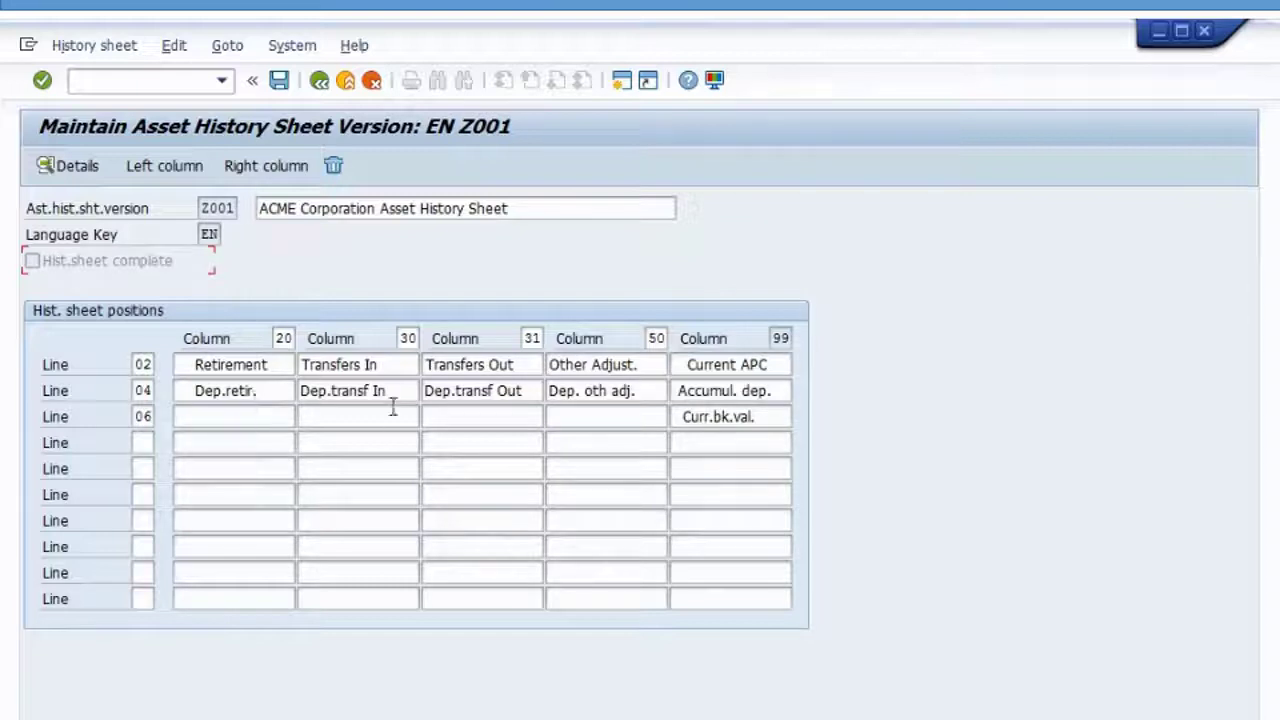
pyautogui.click(366, 364)
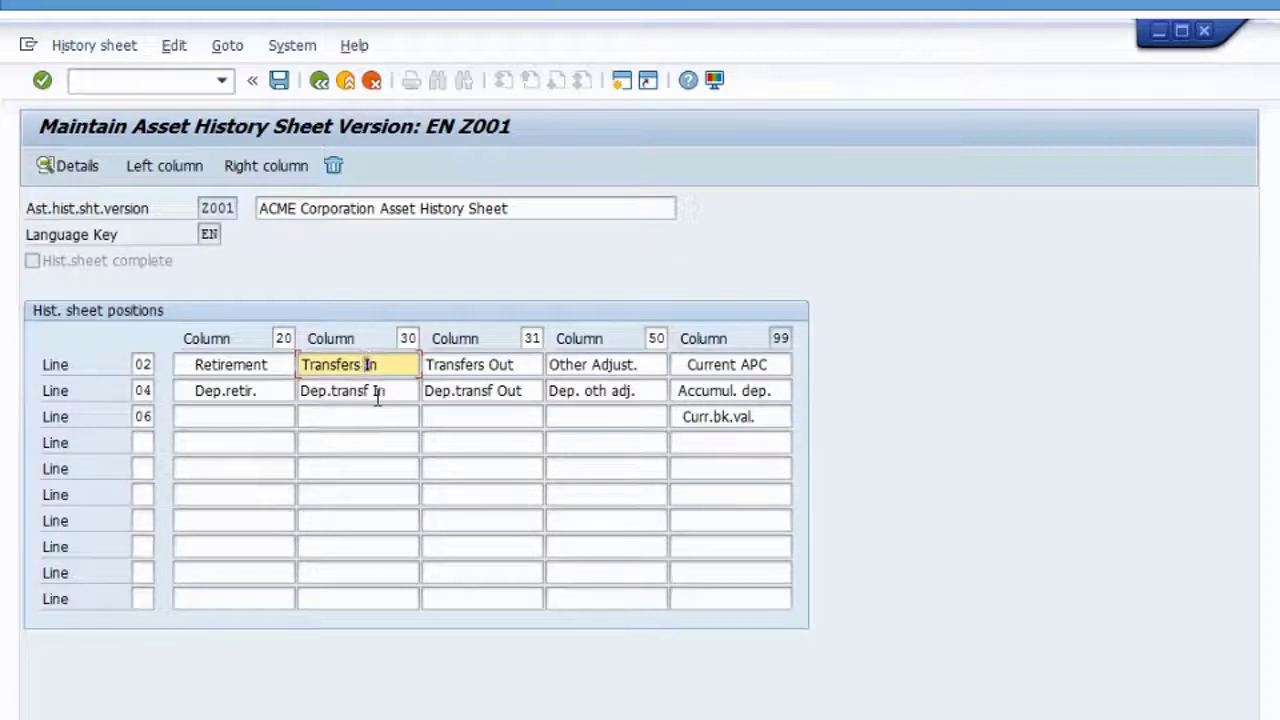
pyautogui.click(380, 392)
pyautogui.click(506, 390)
pyautogui.click(492, 364)
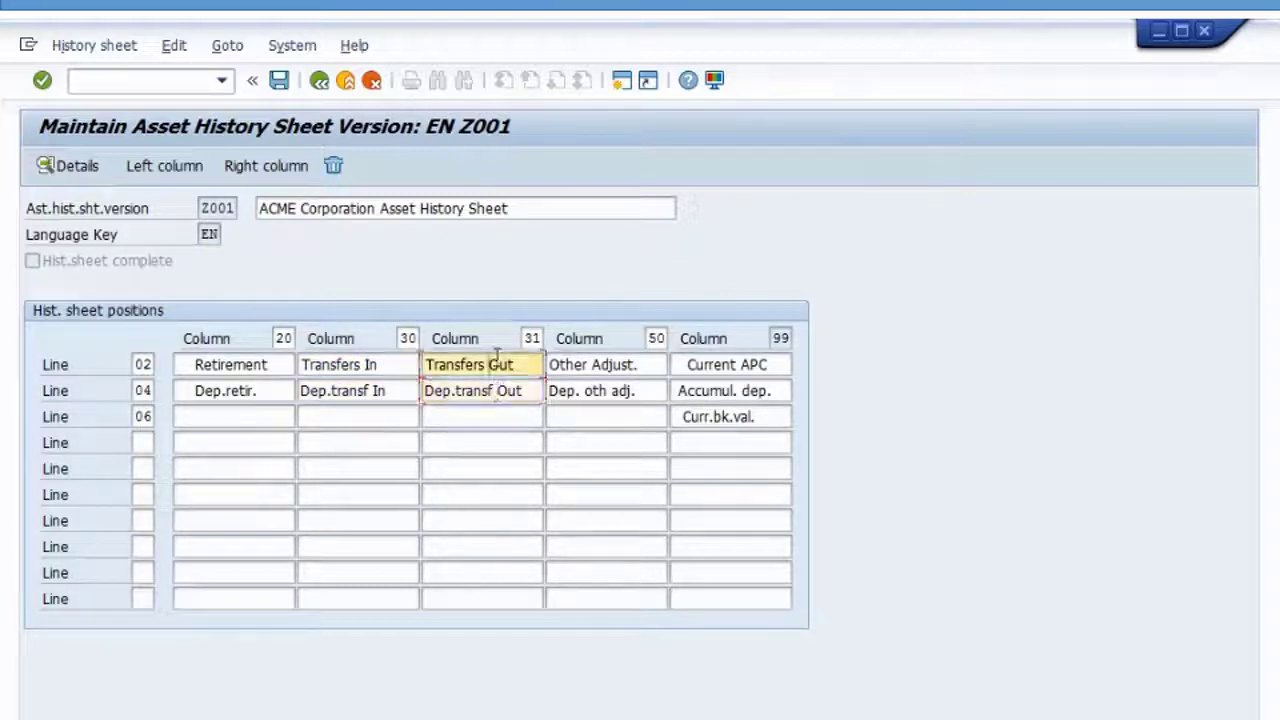
pyautogui.click(632, 366)
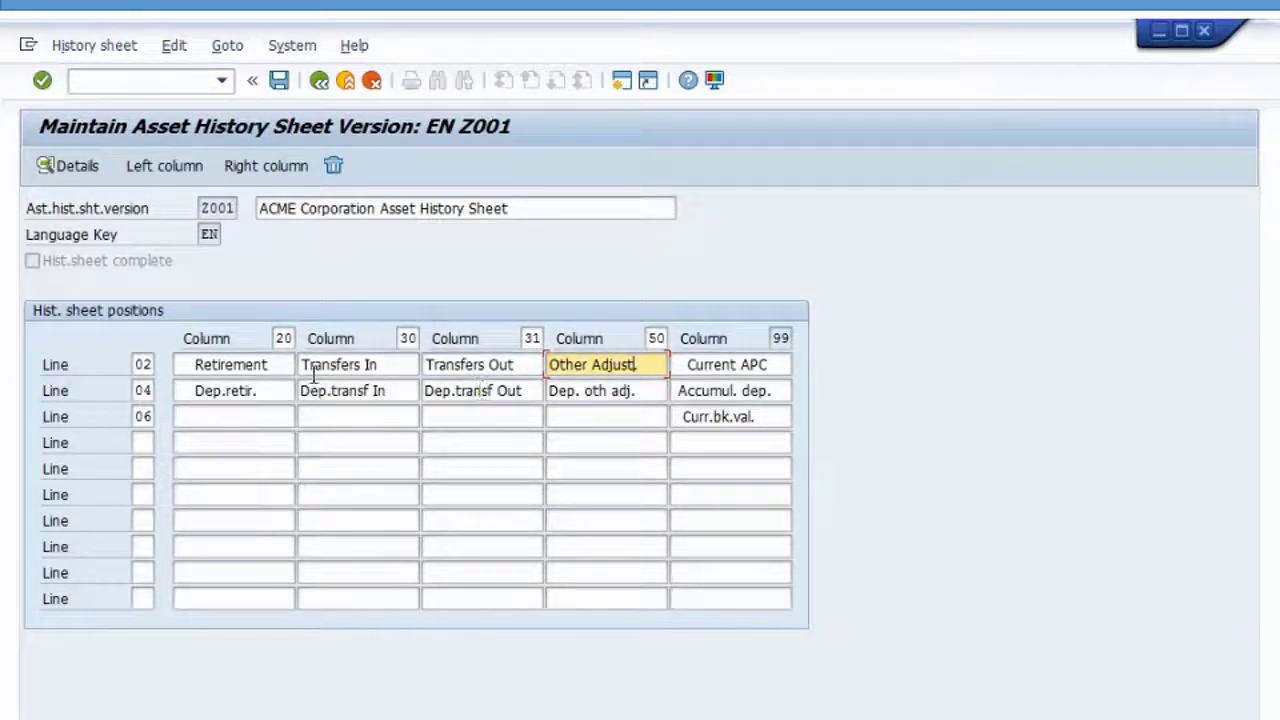
# Step: Run the completion check on Z001 and find transaction types 770 and D75 in the log
pyautogui.click(173, 46)
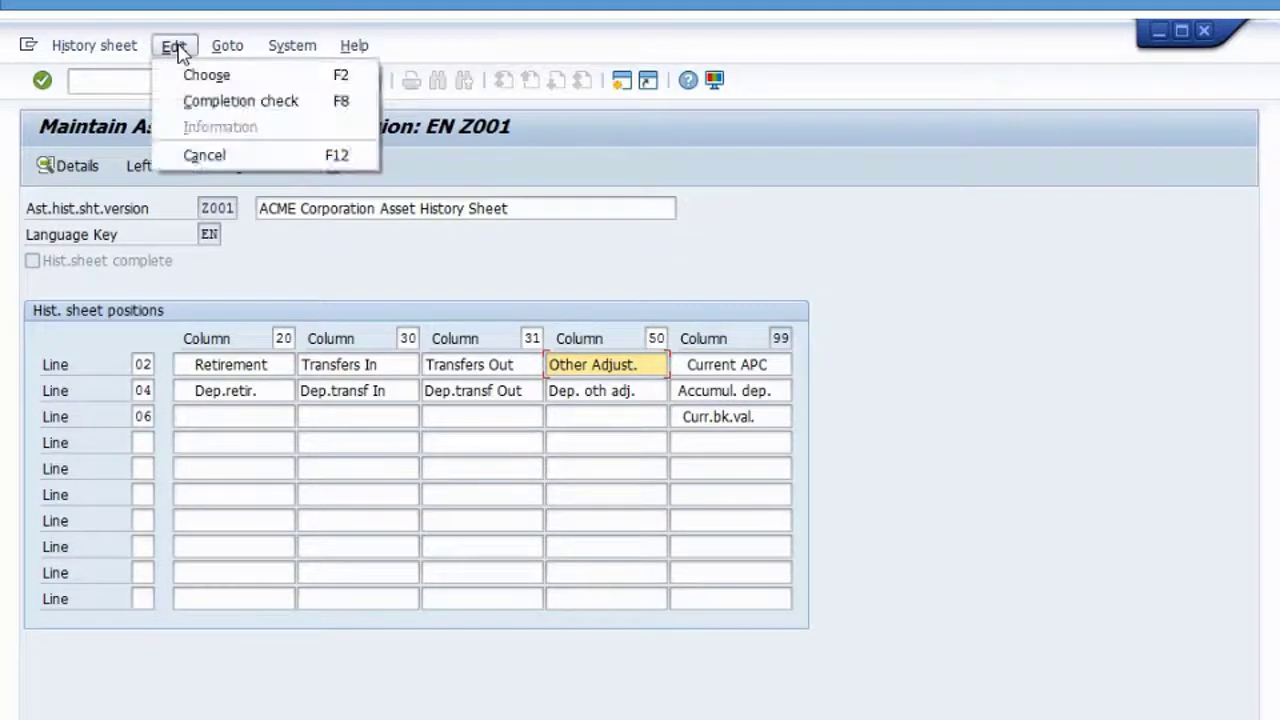
pyautogui.click(318, 110)
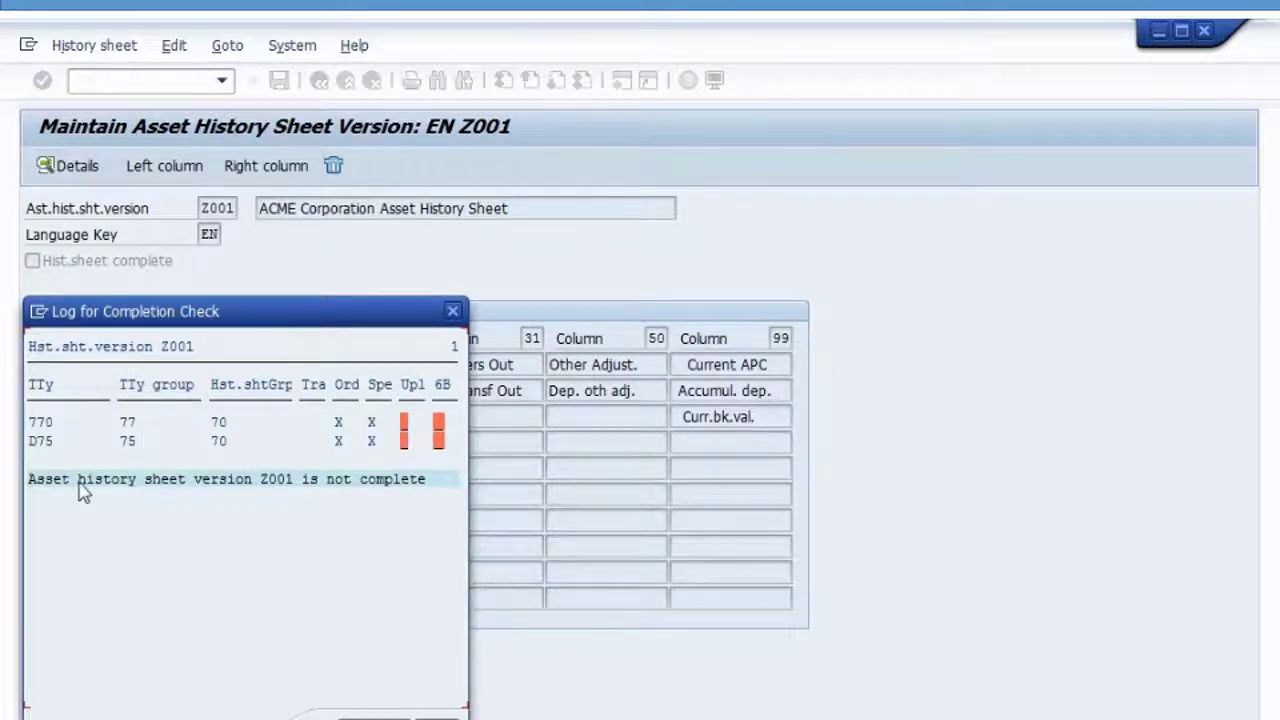
pyautogui.click(40, 422)
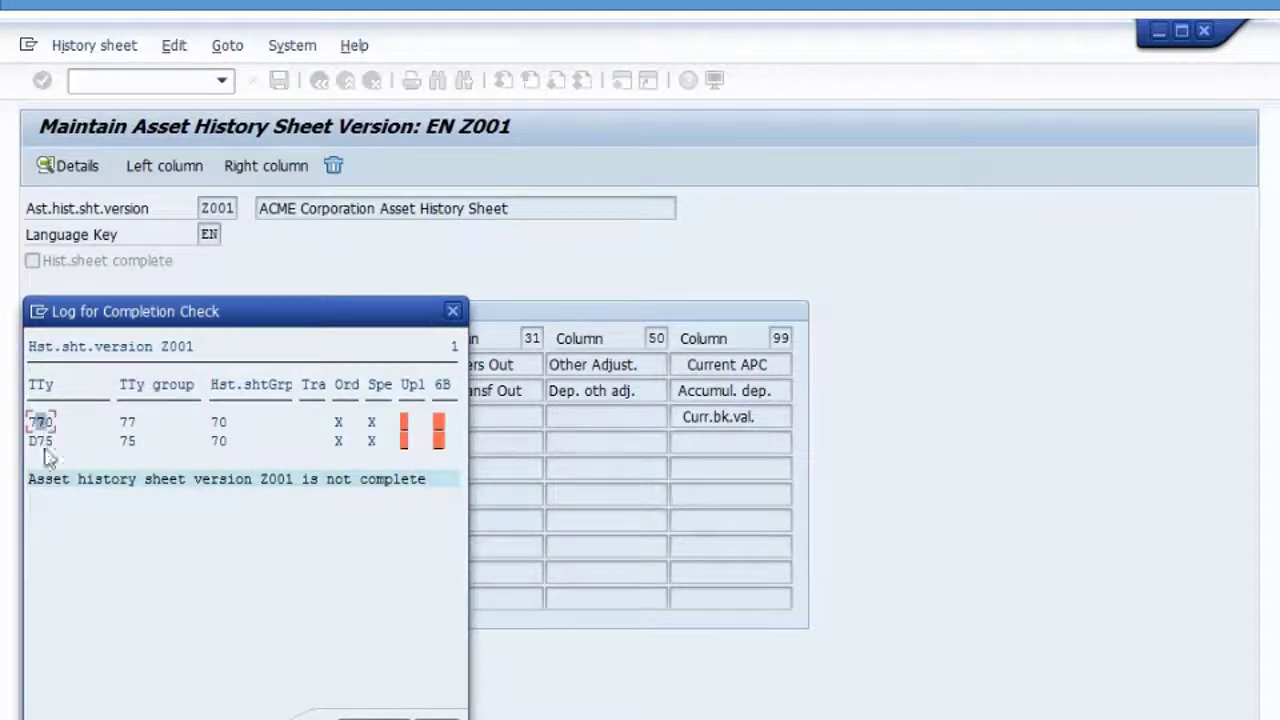
pyautogui.click(42, 442)
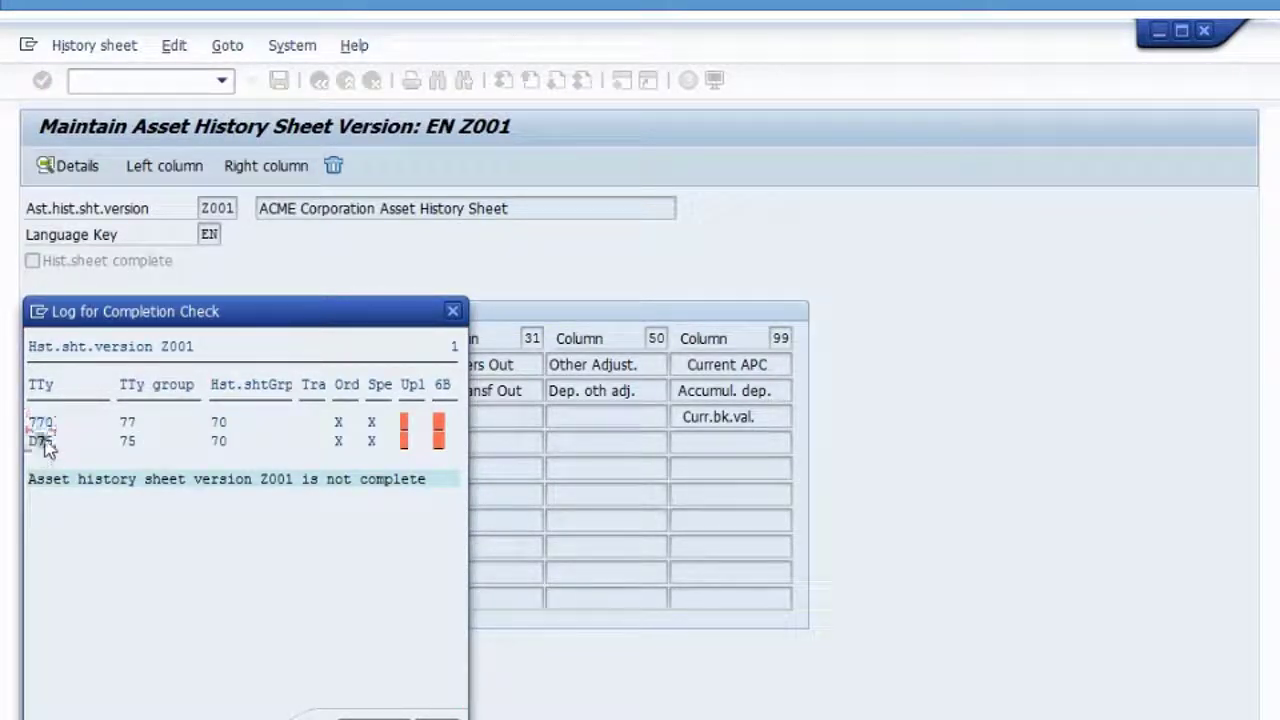
# Step: Review the log: 770 lacks Upl and 6B assignments, and D75 lacks an Upl assignment
pyautogui.click(437, 424)
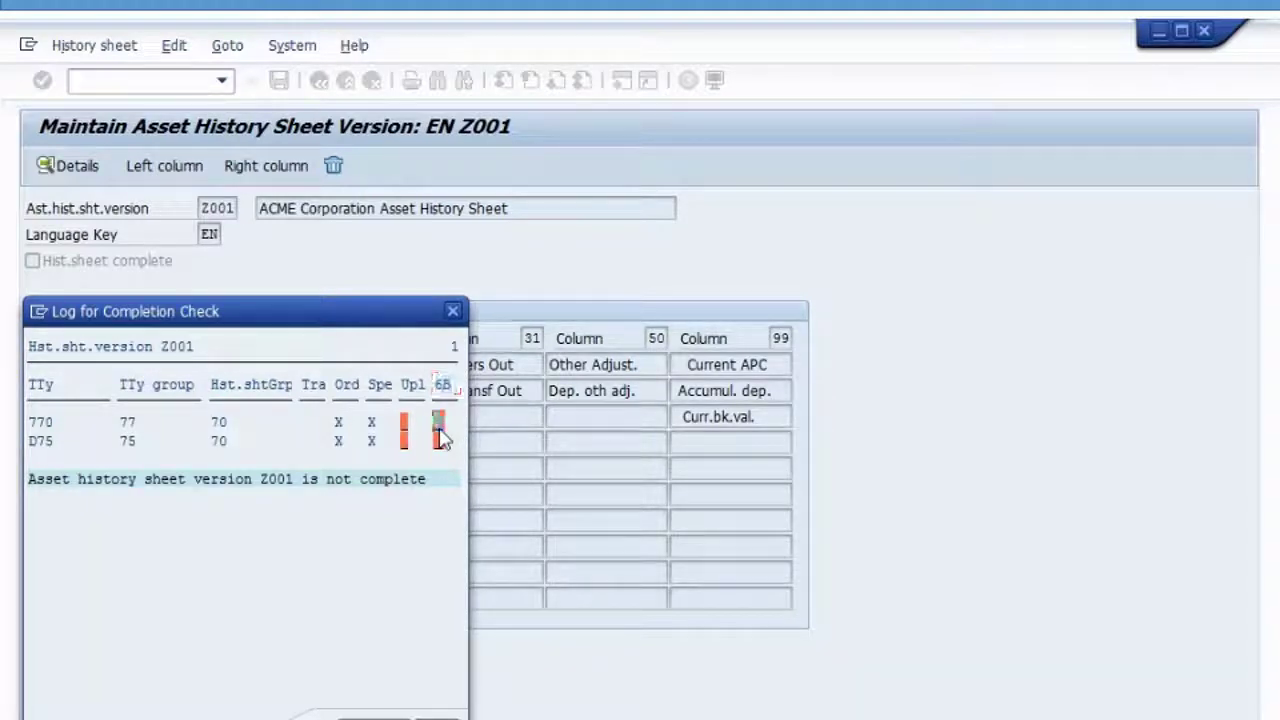
pyautogui.click(45, 423)
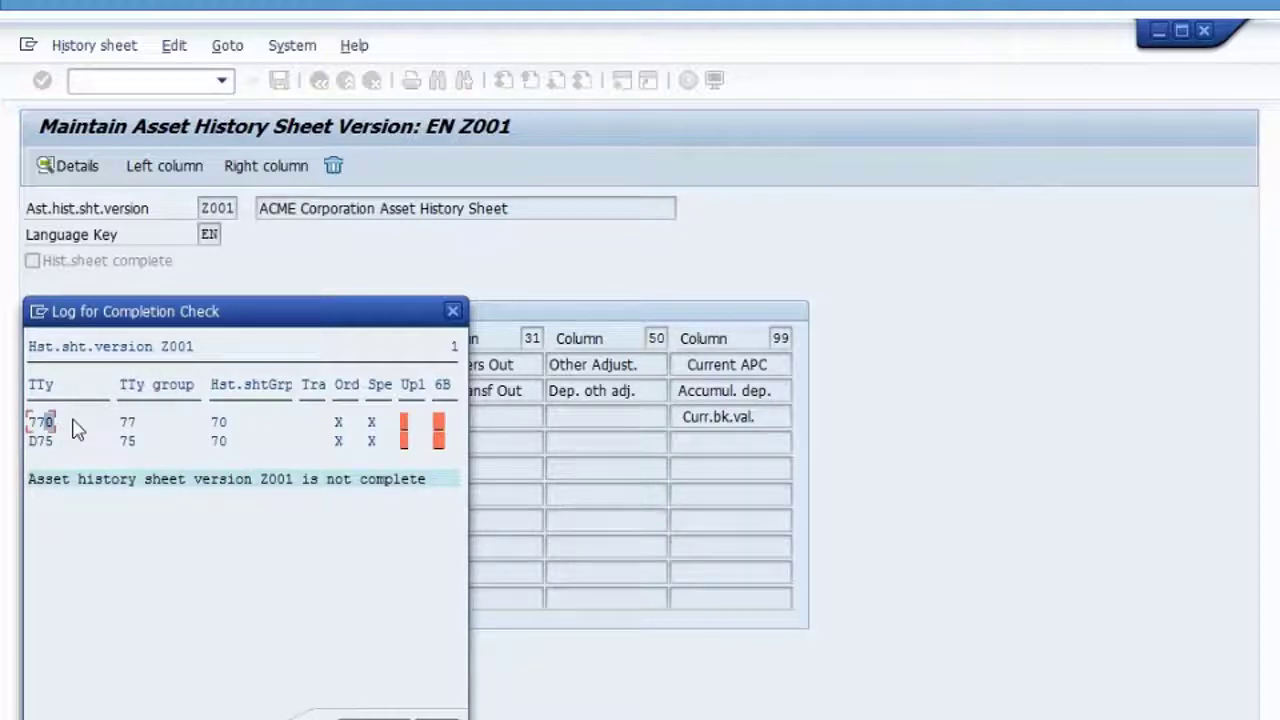
pyautogui.click(405, 423)
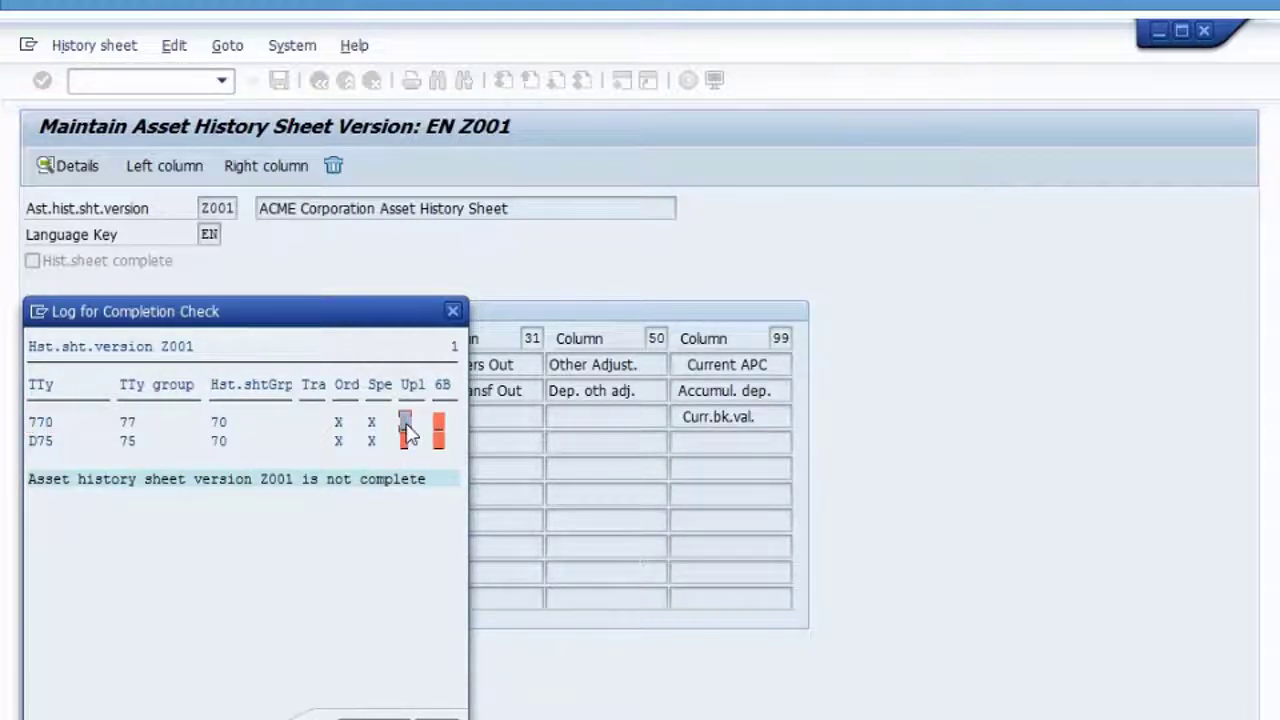
pyautogui.click(46, 424)
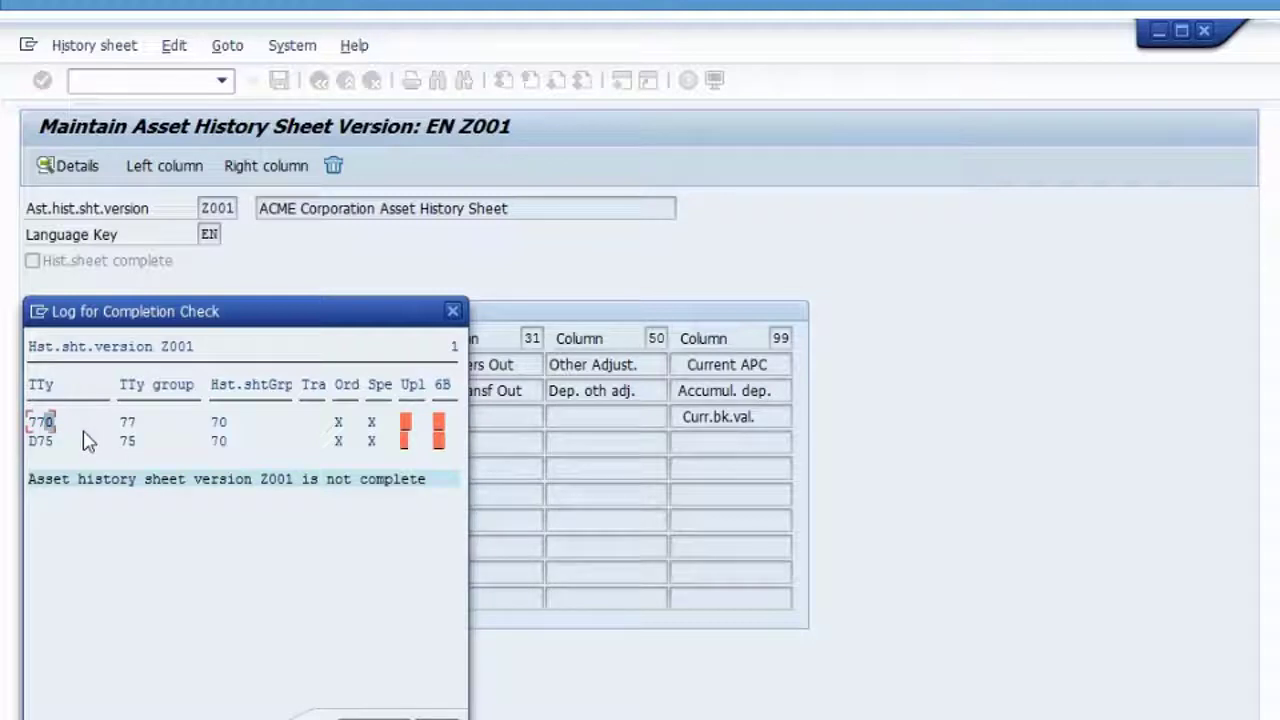
pyautogui.click(40, 441)
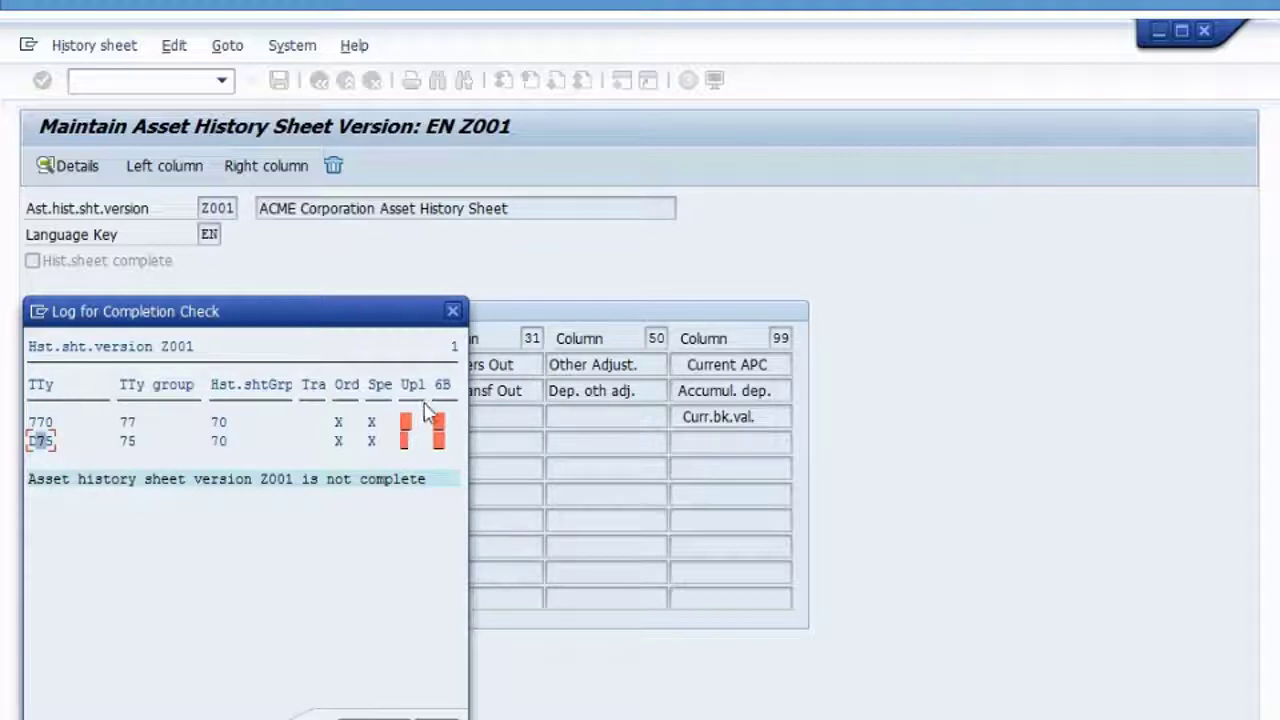
pyautogui.click(405, 440)
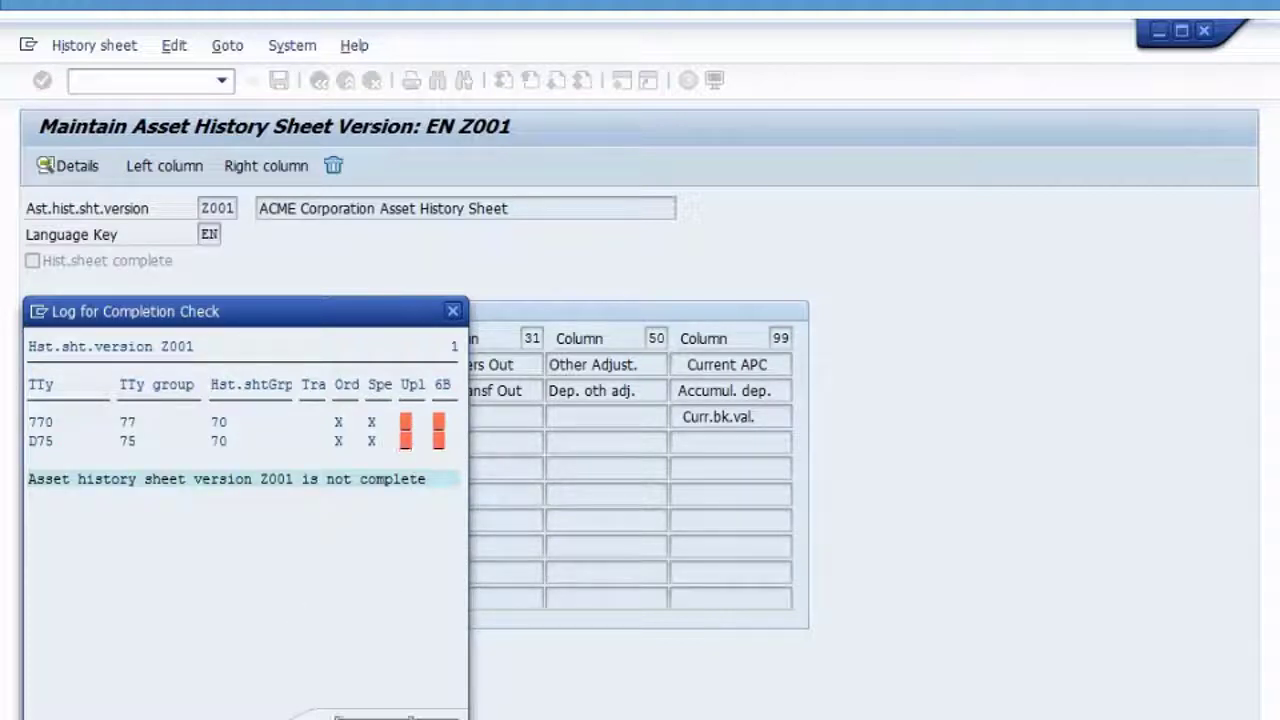
# Step: Close the log and open the group allocations for the Dep. oth adj. position (line 04, column 50)
pyautogui.click(453, 311)
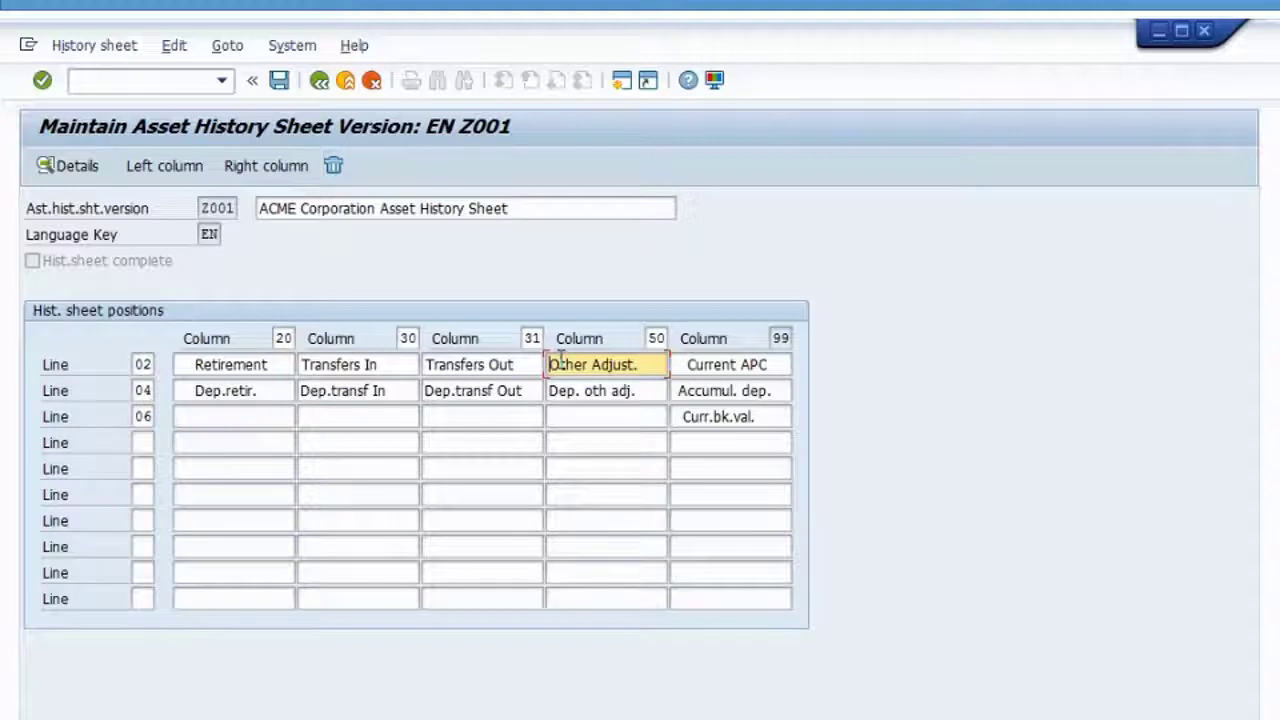
pyautogui.press('Down')
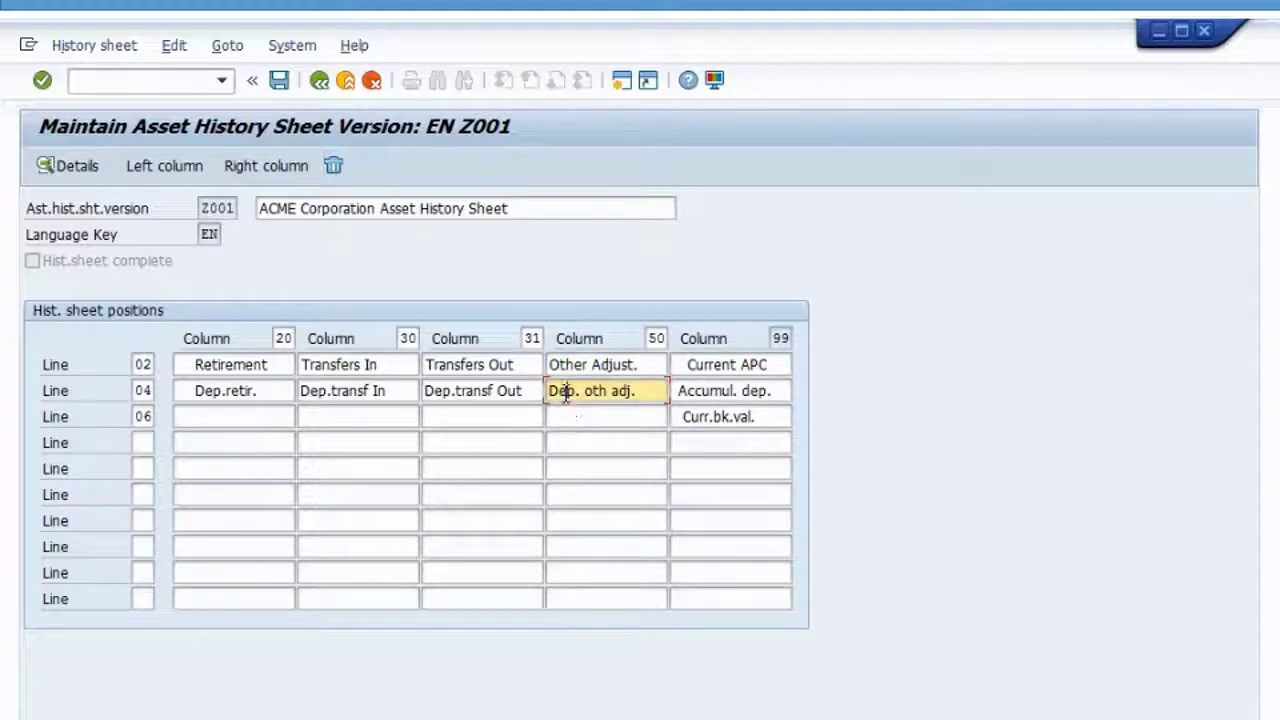
pyautogui.doubleClick(621, 390)
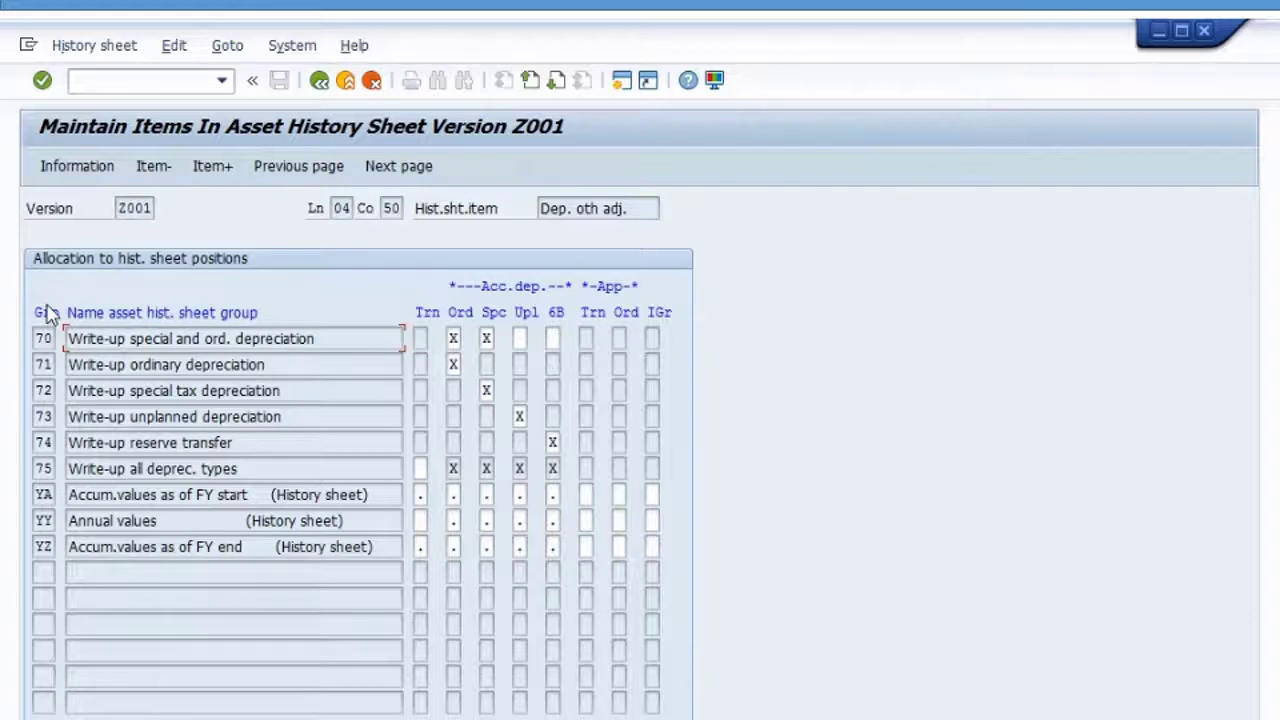
# Step: Mark group 70 with X in the Upl and 6B columns, then go back to the version
pyautogui.click(44, 339)
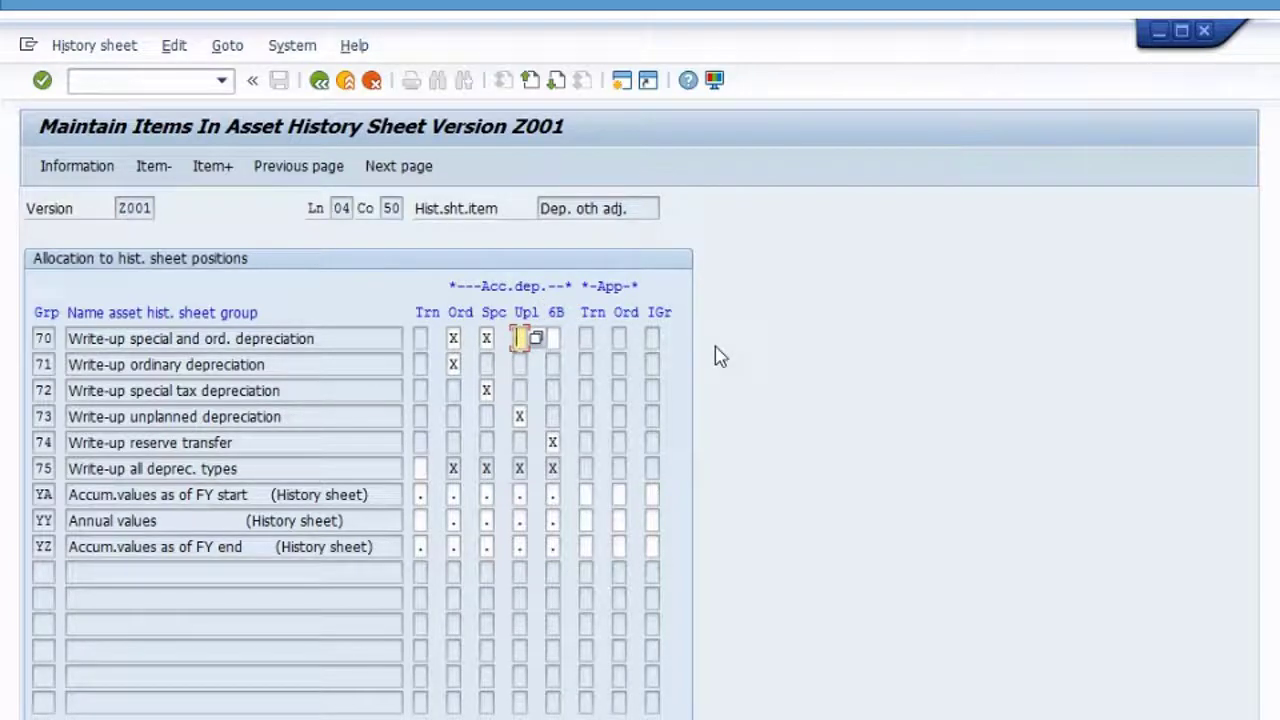
pyautogui.write('x')
pyautogui.press('Tab')
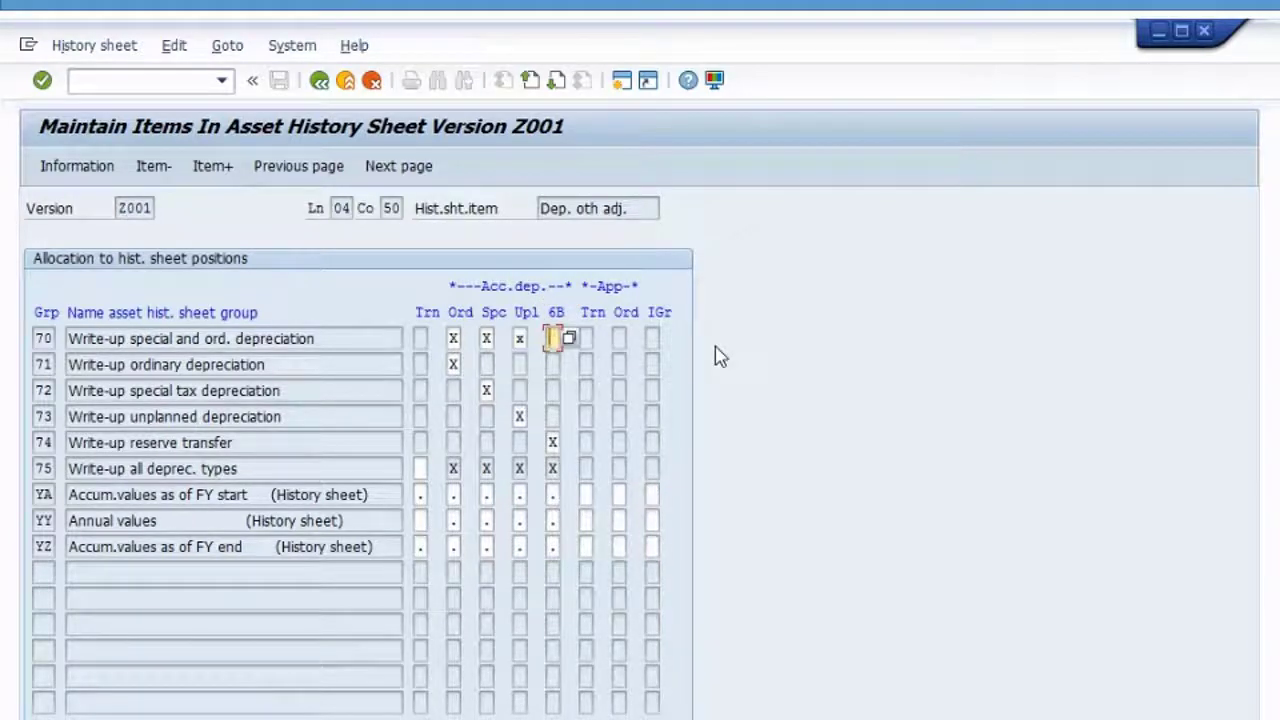
pyautogui.write('x')
pyautogui.press('Tab')
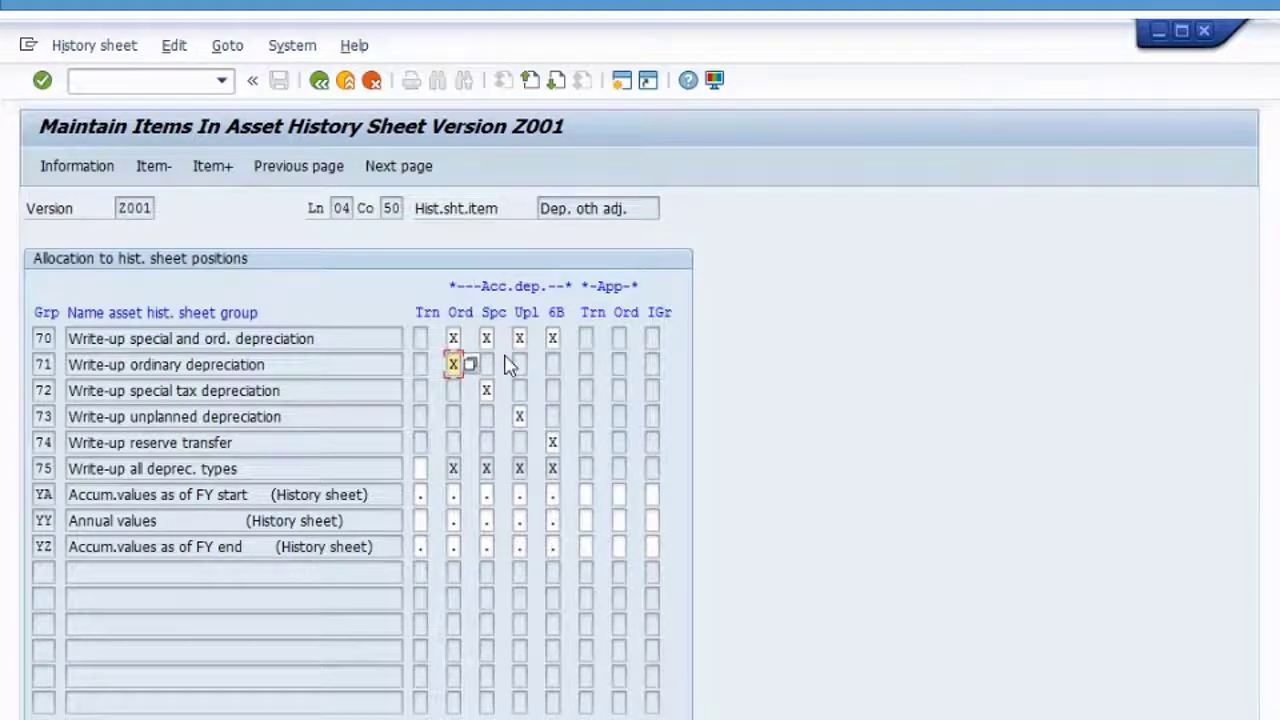
pyautogui.click(318, 82)
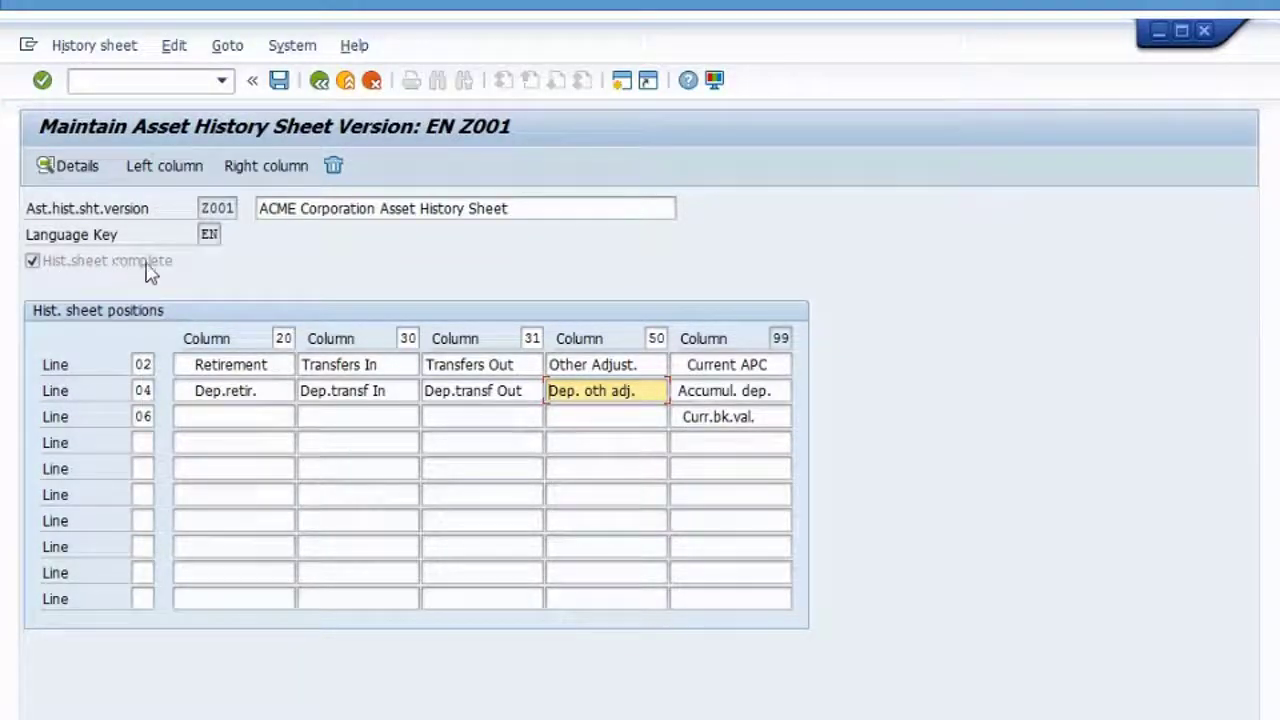
# Step: Save version Z001, now marked Hist.sheet complete
pyautogui.click(279, 80)
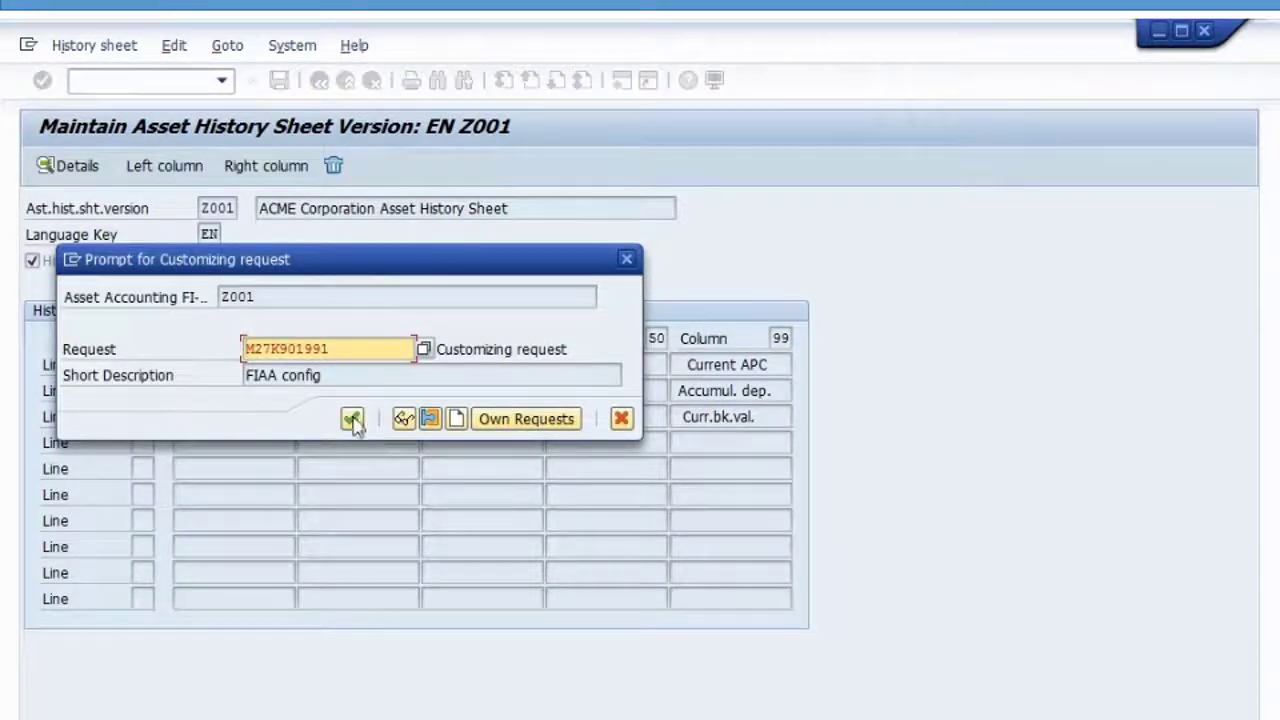
# Step: Accept the proposed FIAA config customizing request for the Z001 changes
pyautogui.click(350, 417)
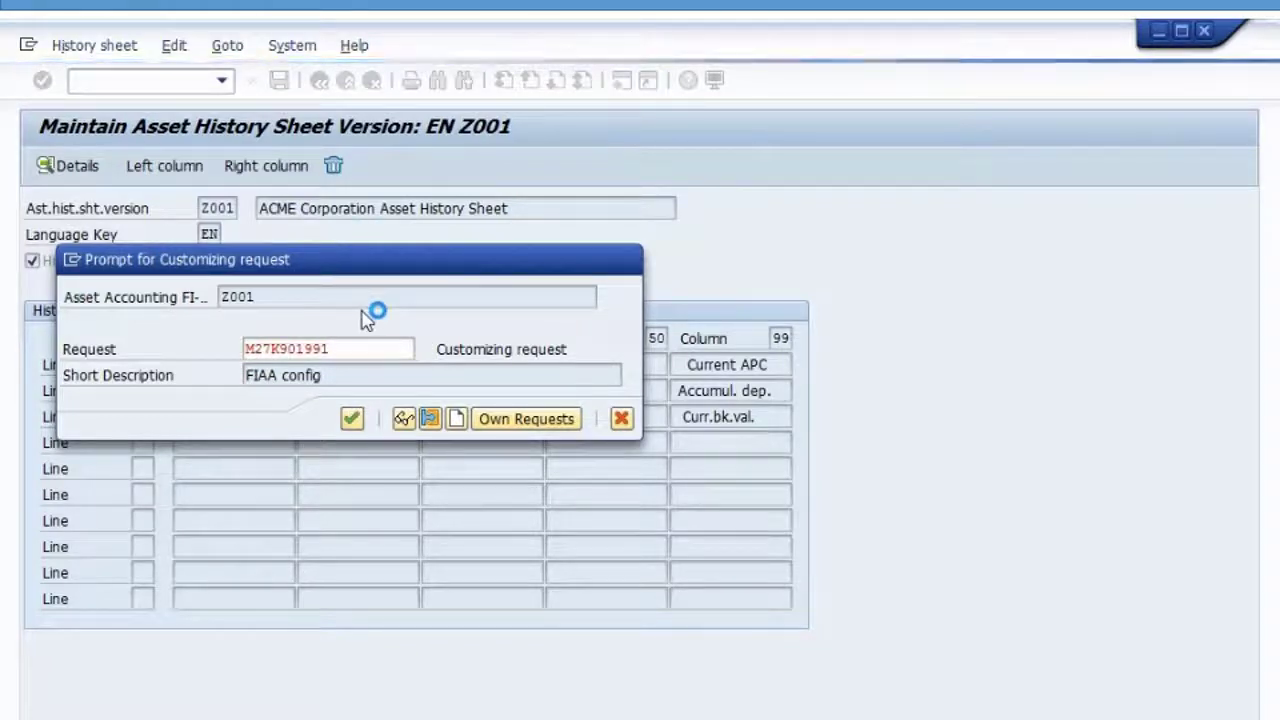